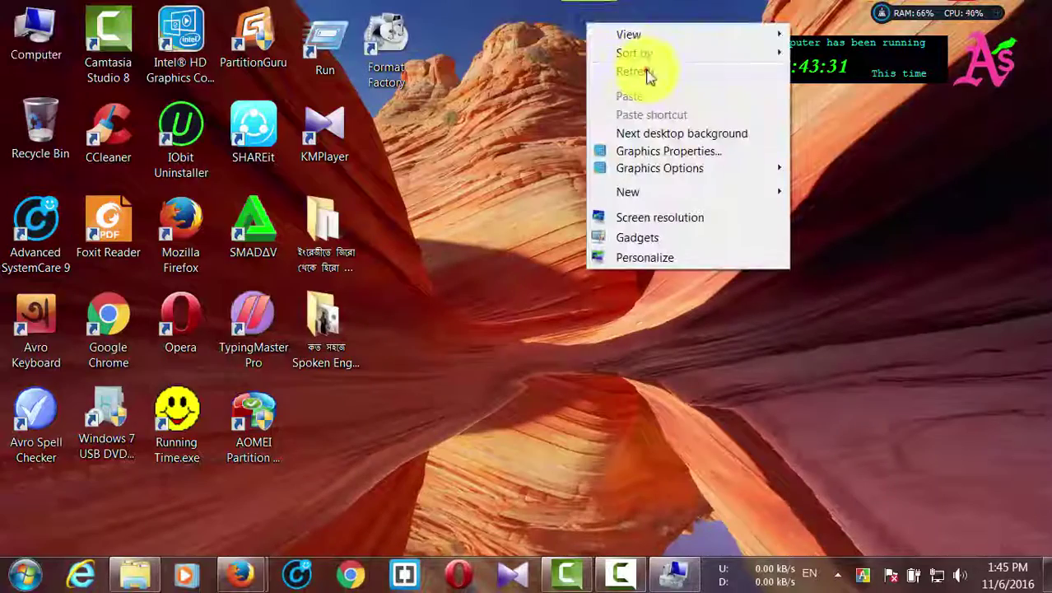
Refresh the desktop and examine the size and free space of the hard disk drives in Computer, particularly C: and G:
left_click(646, 71)
double_click(30, 28)
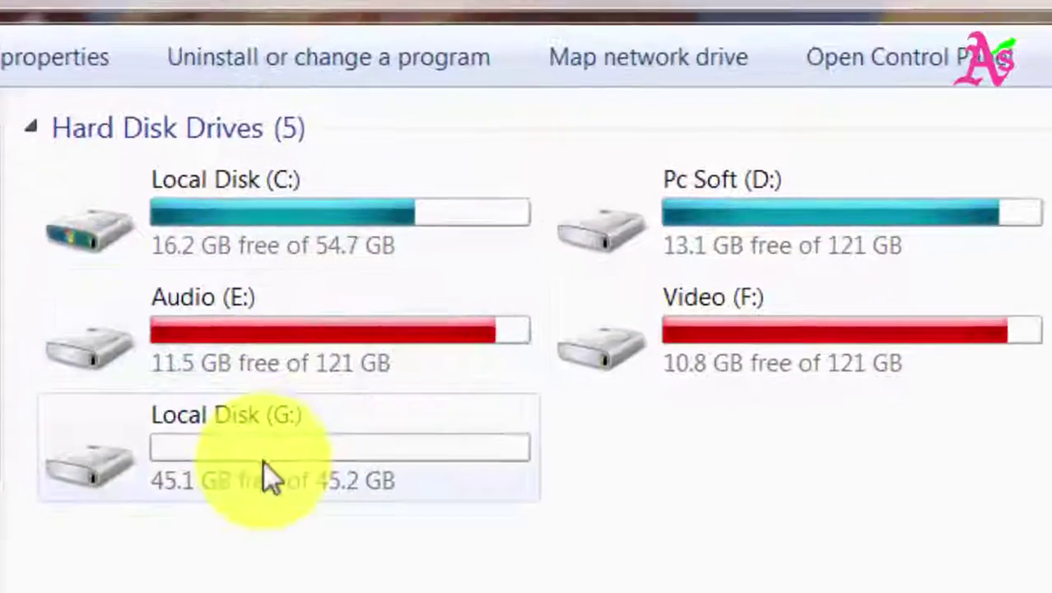
left_click(444, 395)
left_click(228, 231)
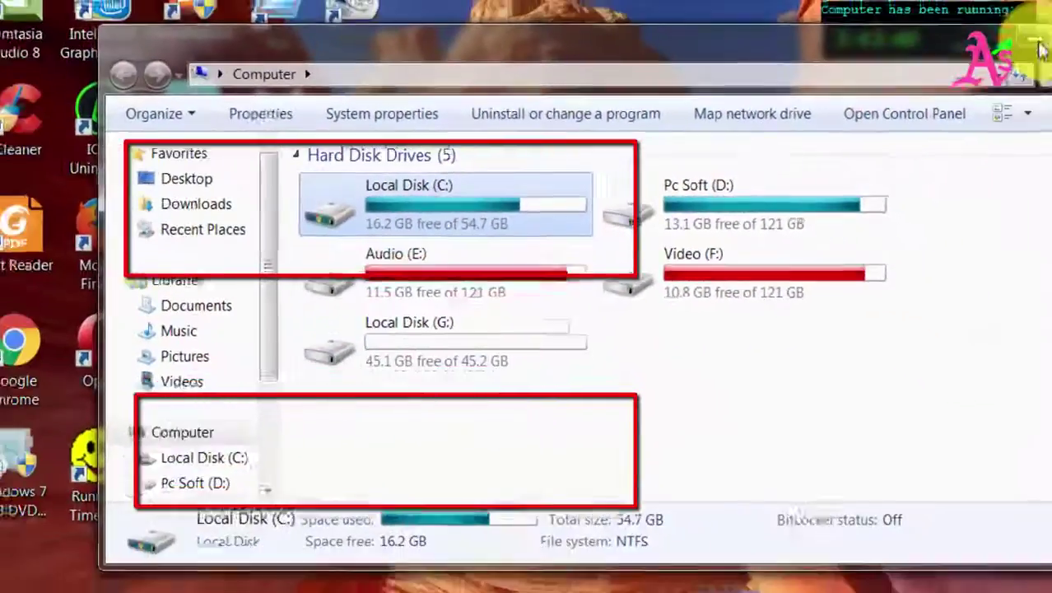
left_click(1036, 46)
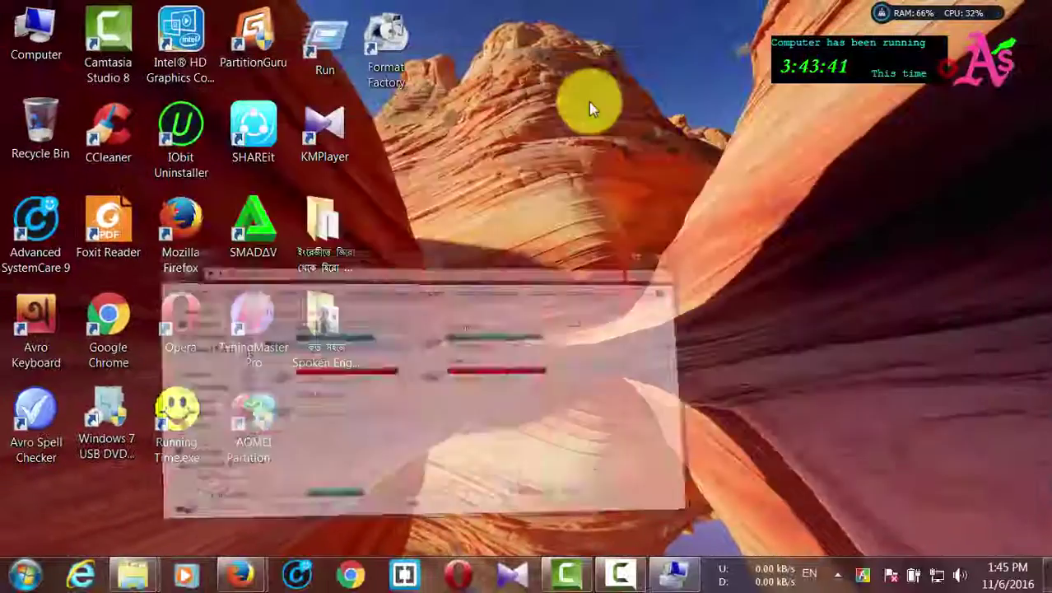
right_click(663, 45)
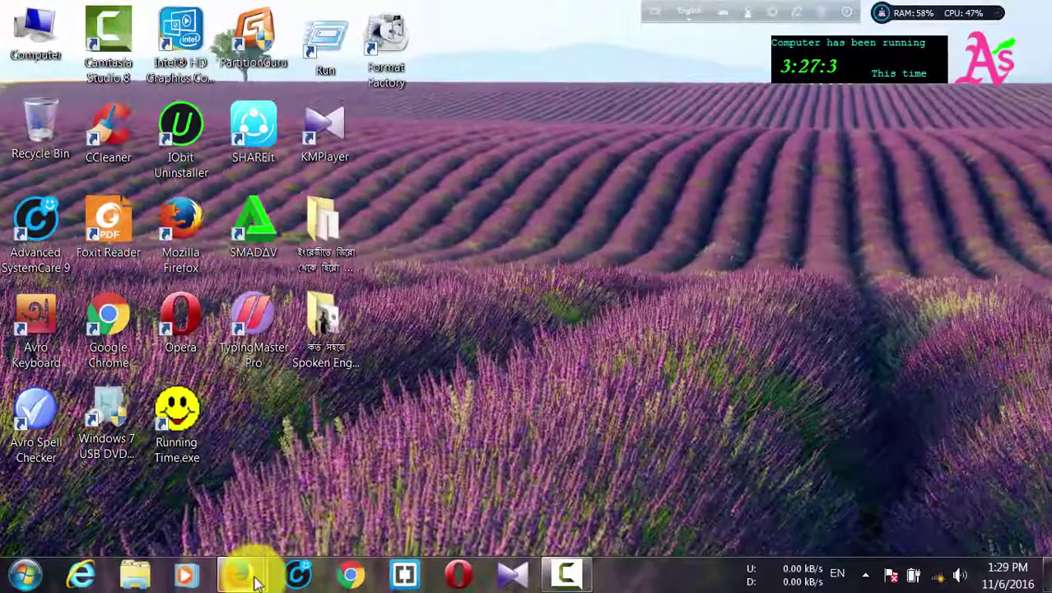
mouse_move(243, 572)
left_click(304, 463)
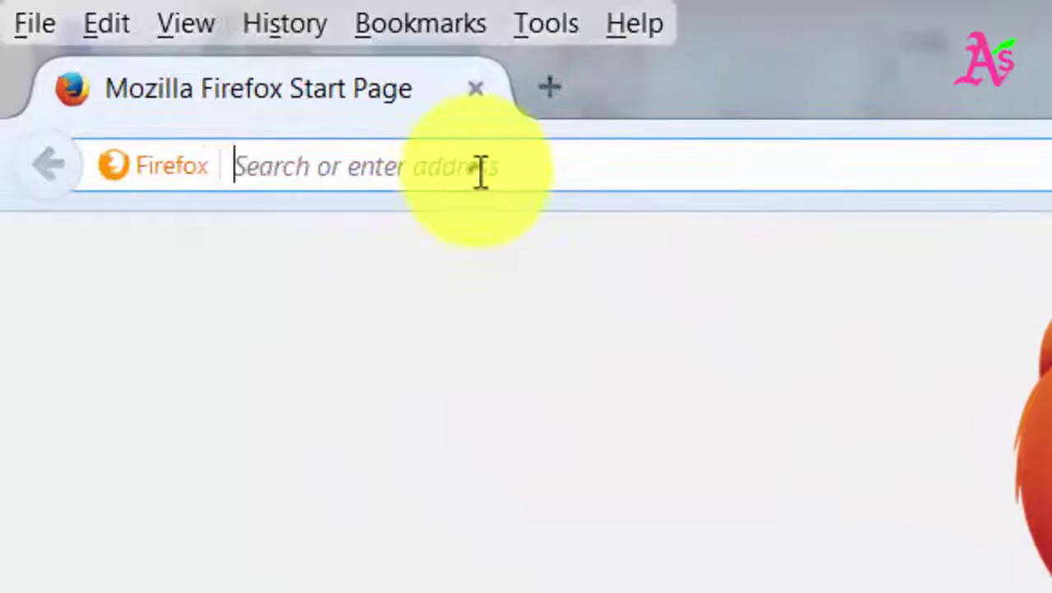
right_click(481, 171)
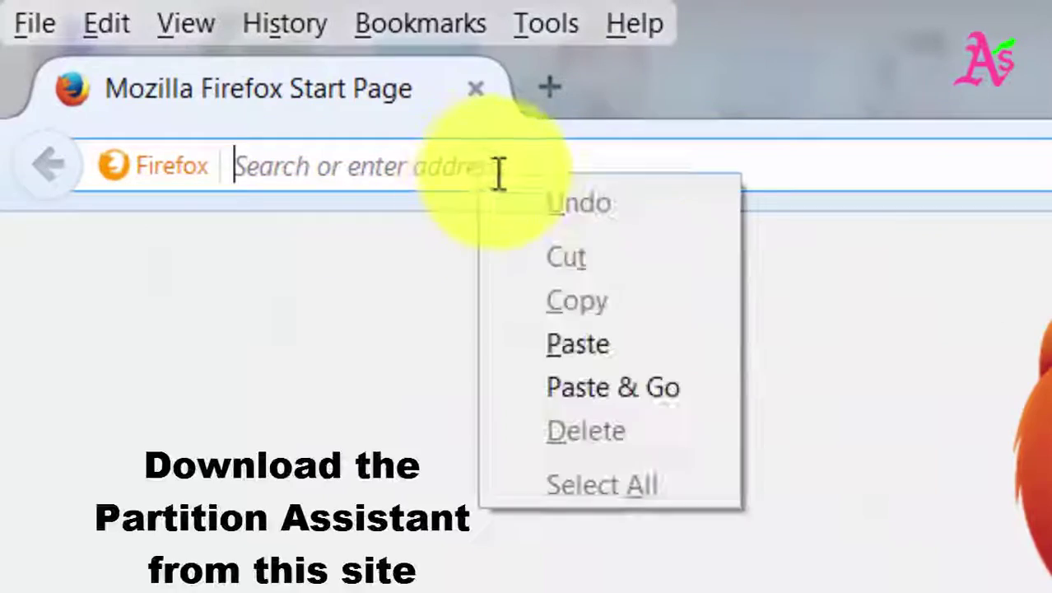
left_click(586, 346)
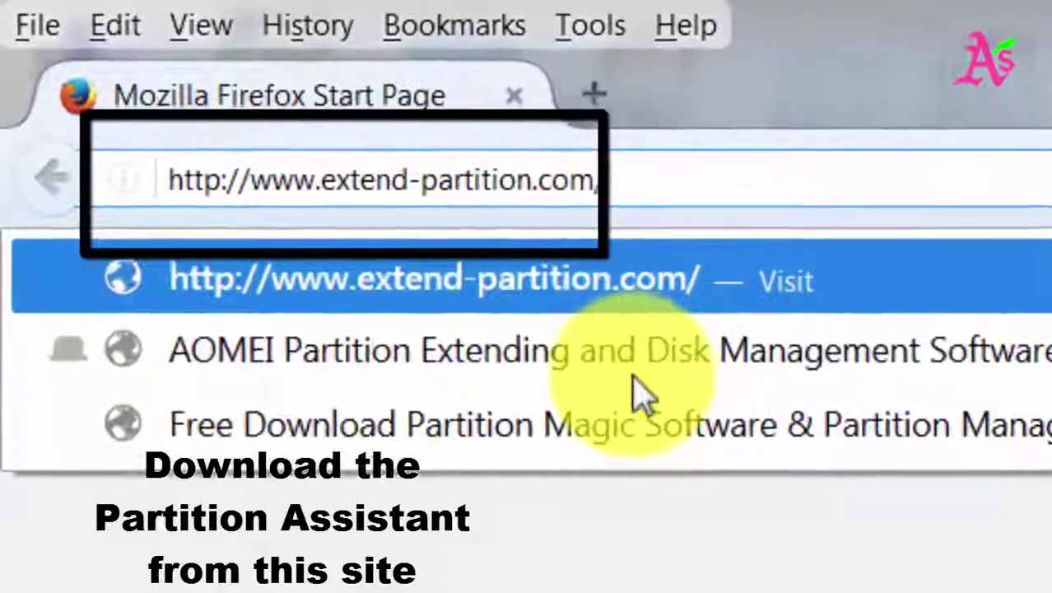
key("Return")
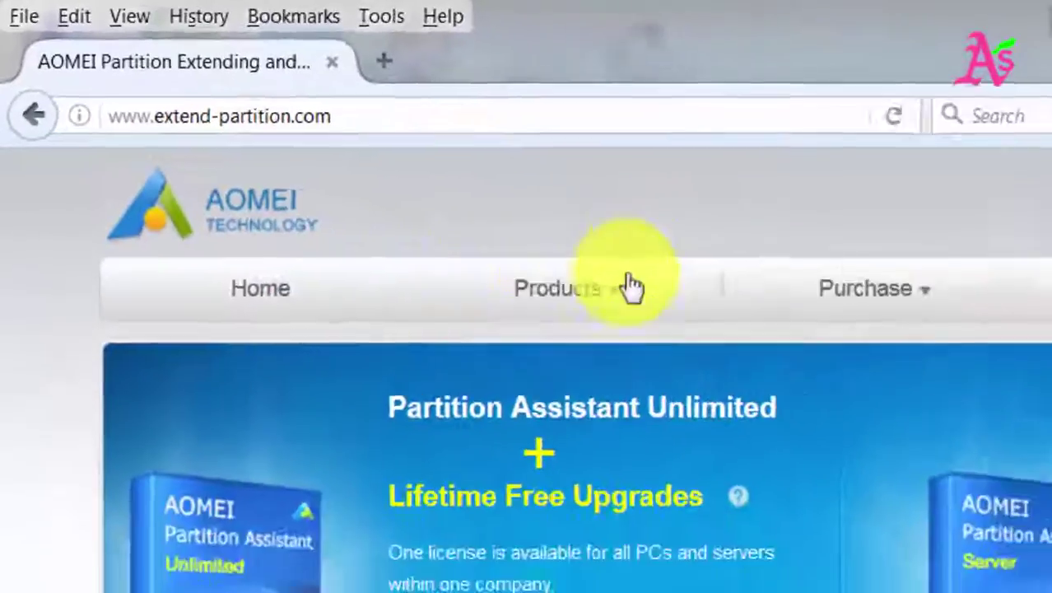
Download the free Partition Assistant Standard from the site's download page and save the file PAssist_Std.exe
mouse_move(581, 188)
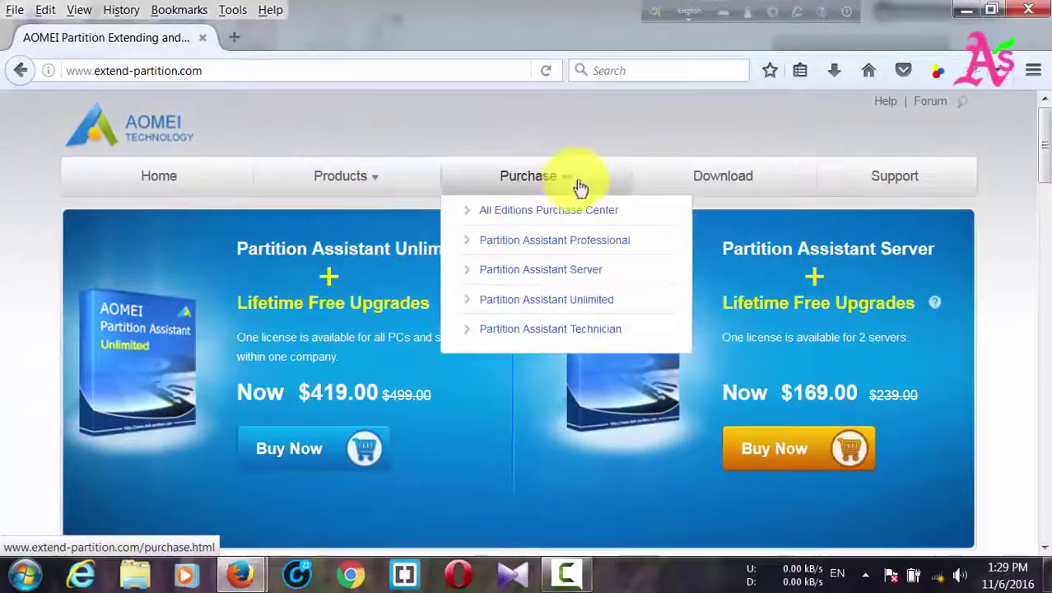
left_click(710, 186)
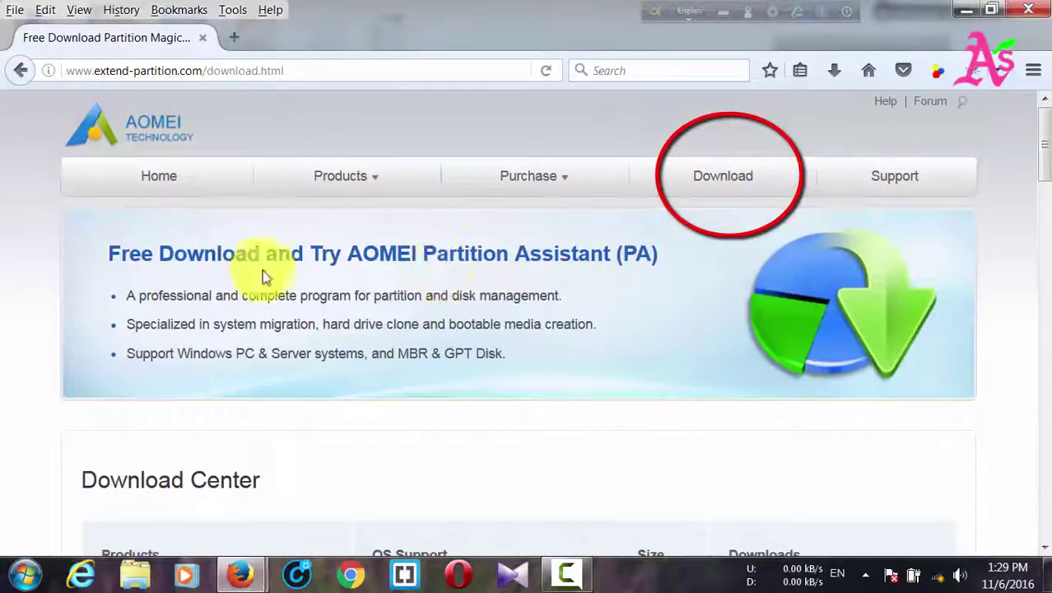
scroll(280, 323, "down", 5)
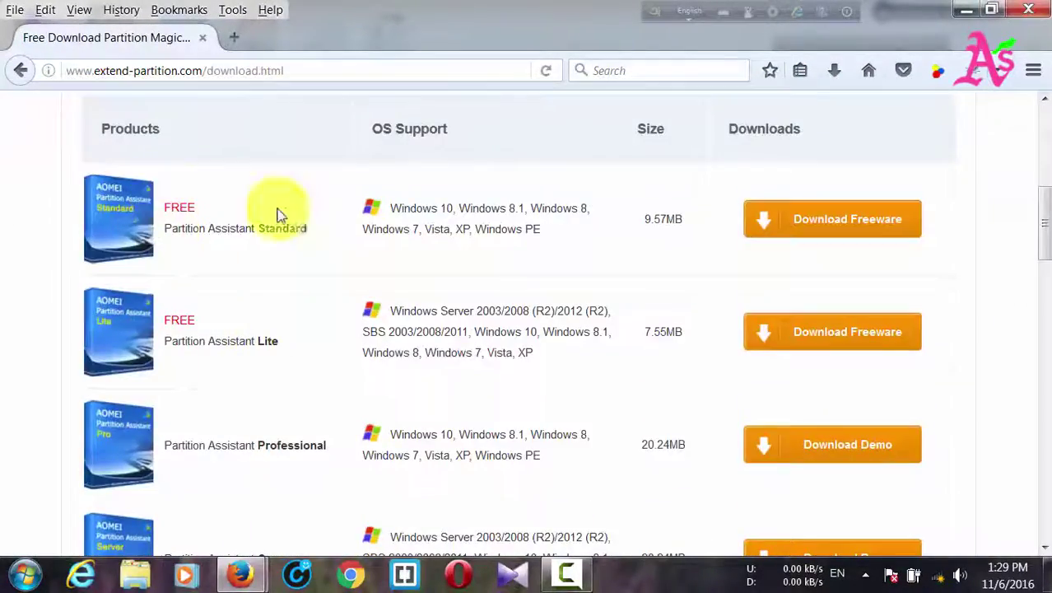
left_click(854, 220)
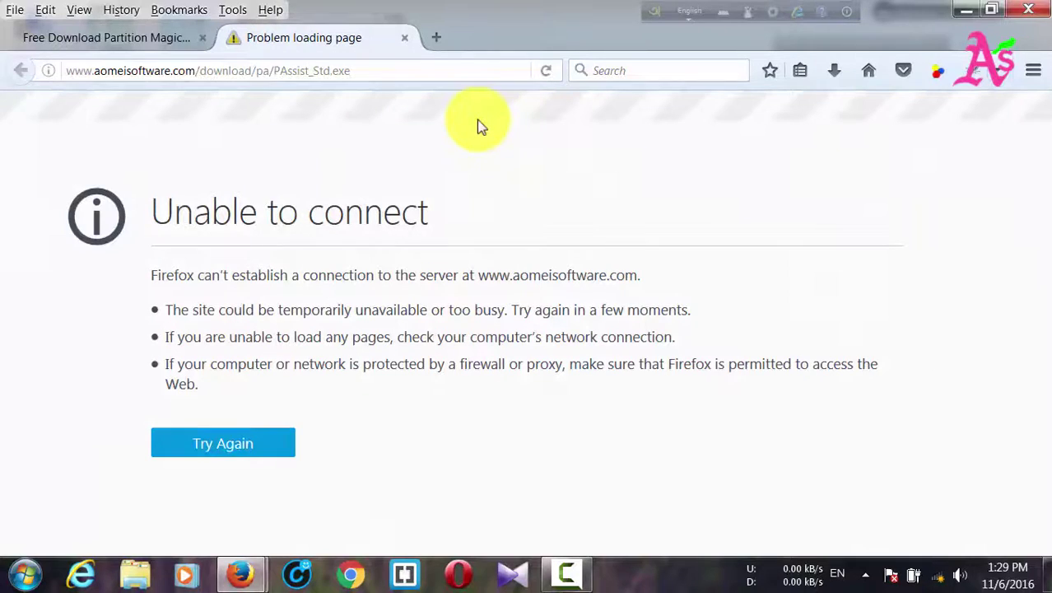
left_click(404, 40)
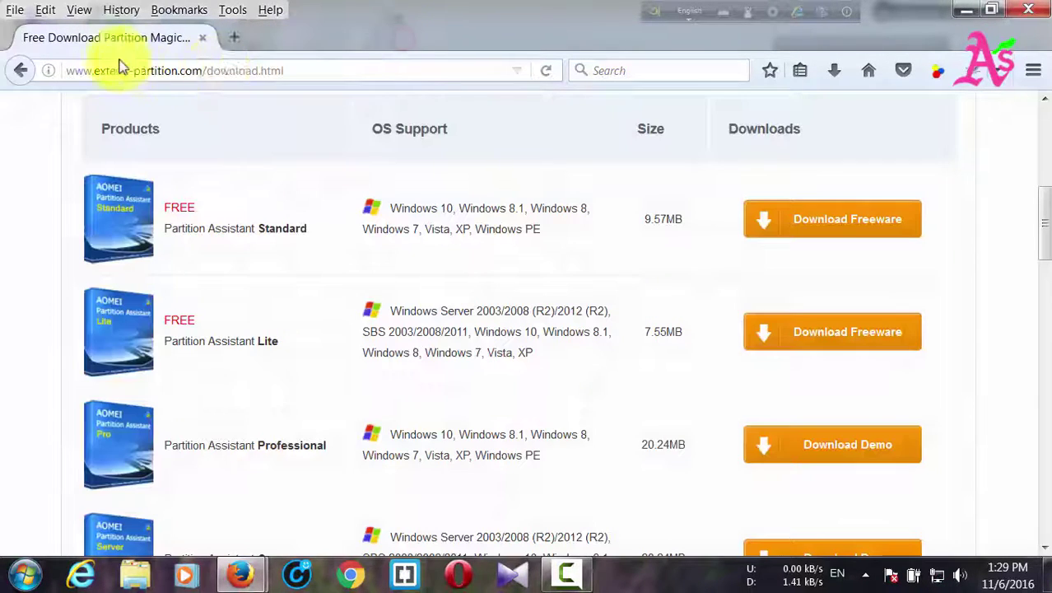
left_click(827, 223)
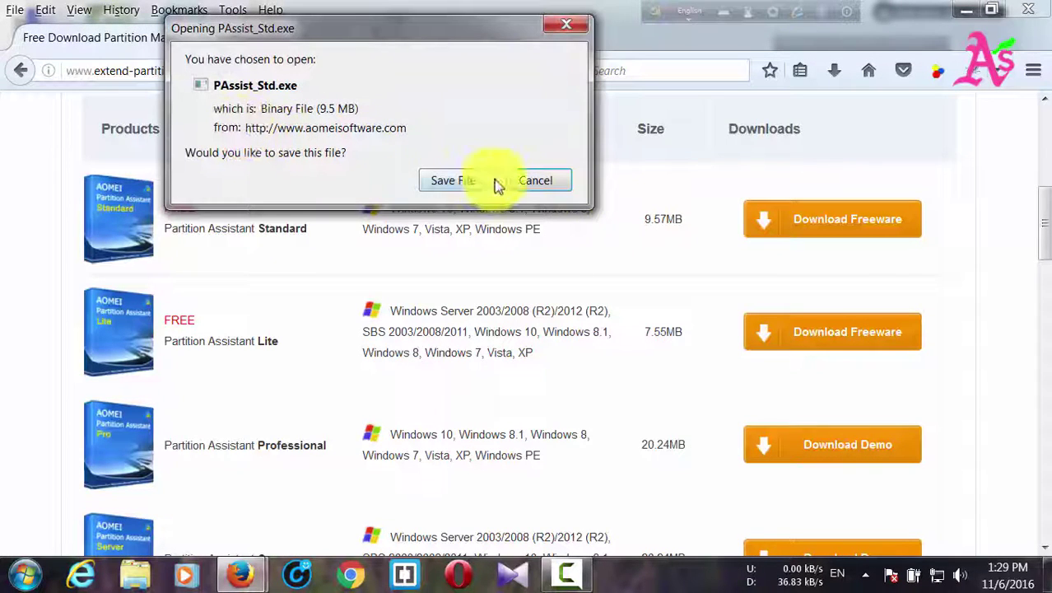
left_click(458, 182)
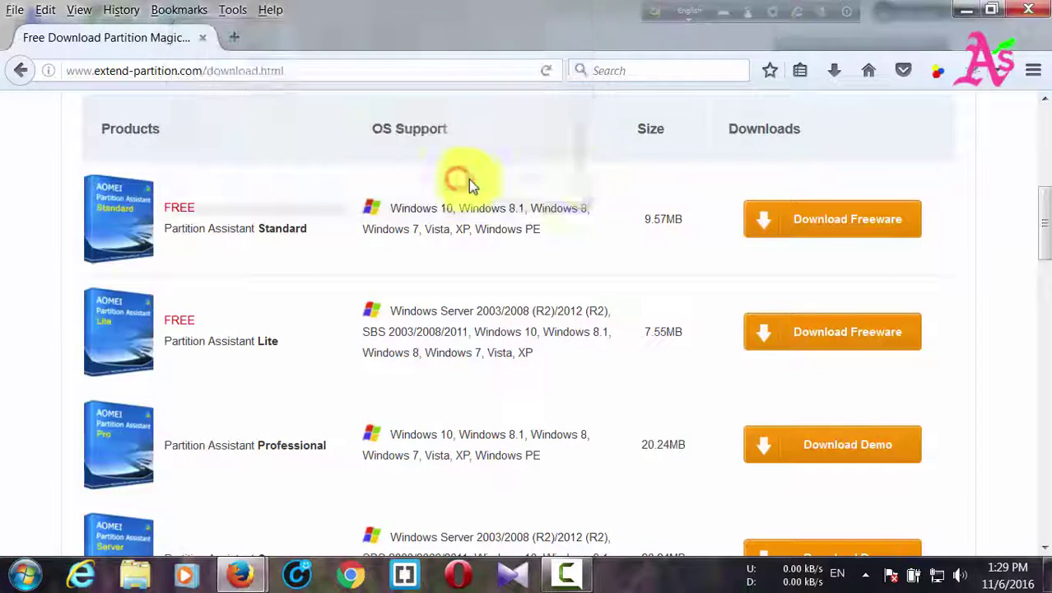
Show the downloaded PAssist_Std.exe in its folder, run the installer and dismiss the folder window
left_click(832, 71)
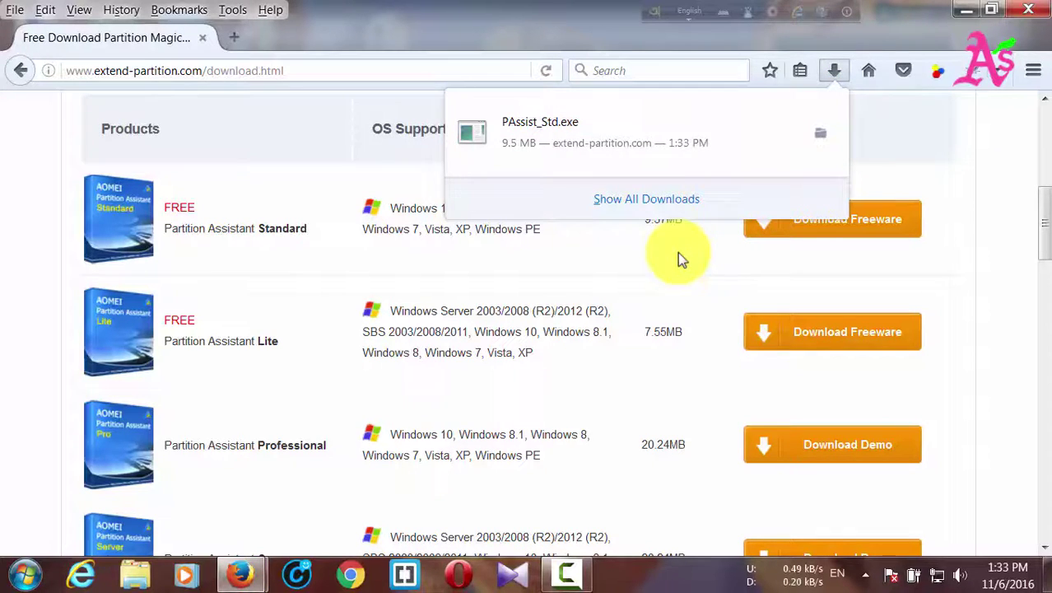
left_click(823, 144)
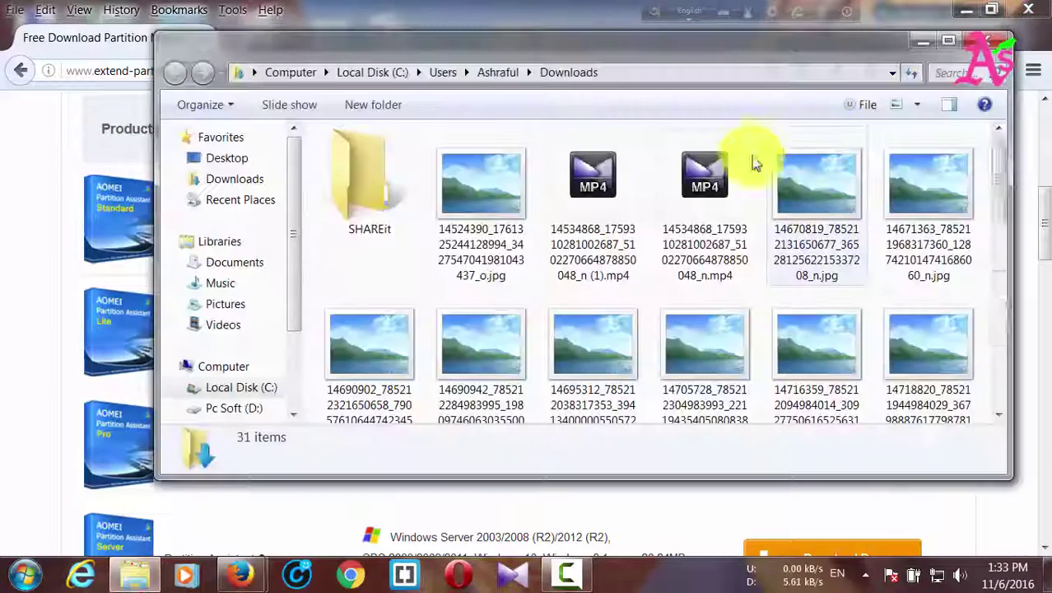
scroll(834, 256, "down", 3)
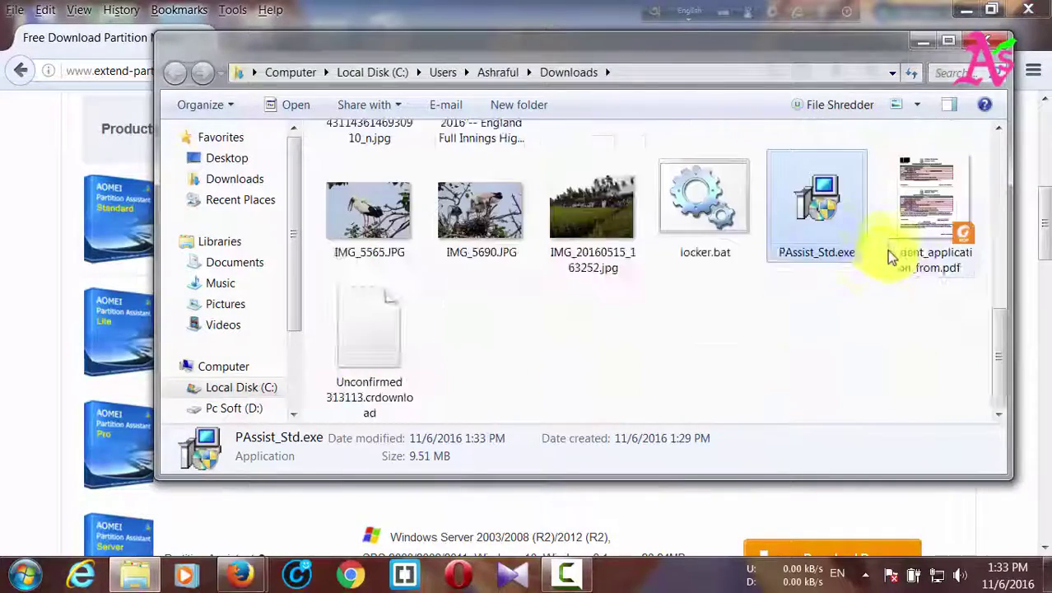
left_click(824, 226)
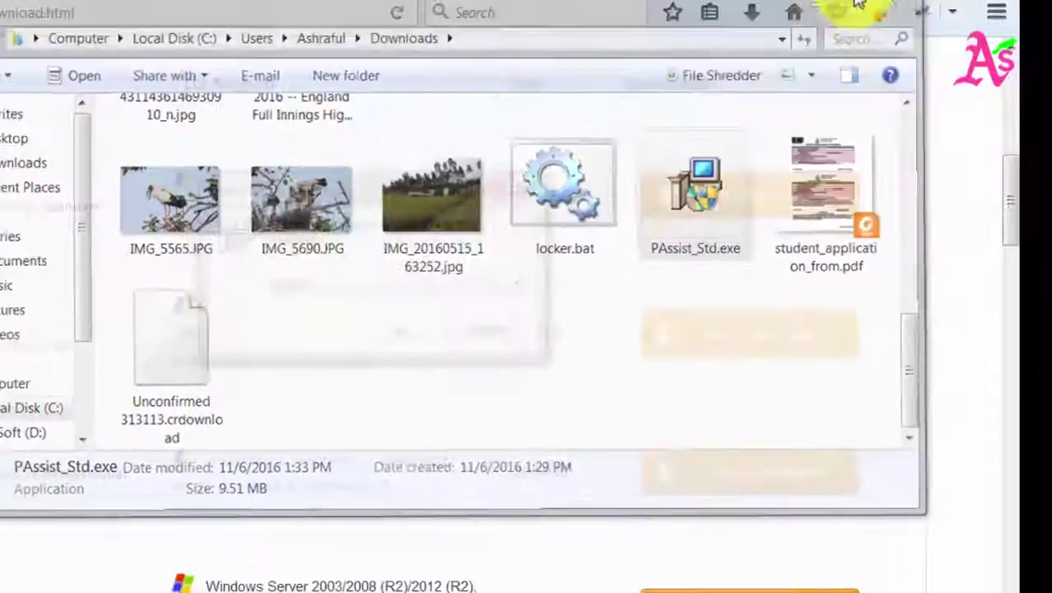
left_click(844, 4)
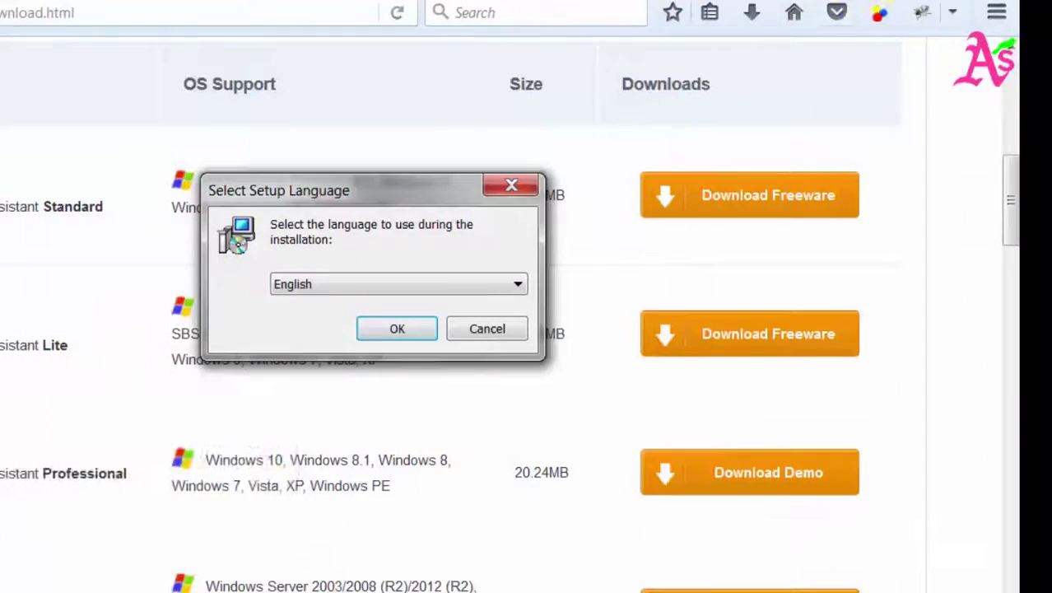
Set the setup language to English and accept the AOMEI Partition Assistant Standard Edition 6.0 license agreement
left_click(424, 340)
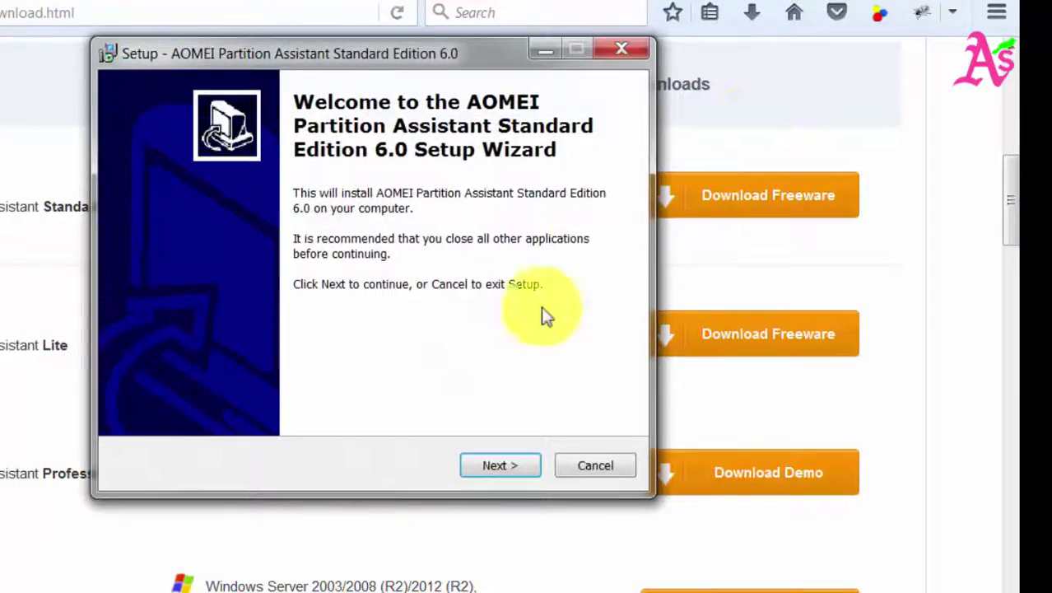
left_click(514, 468)
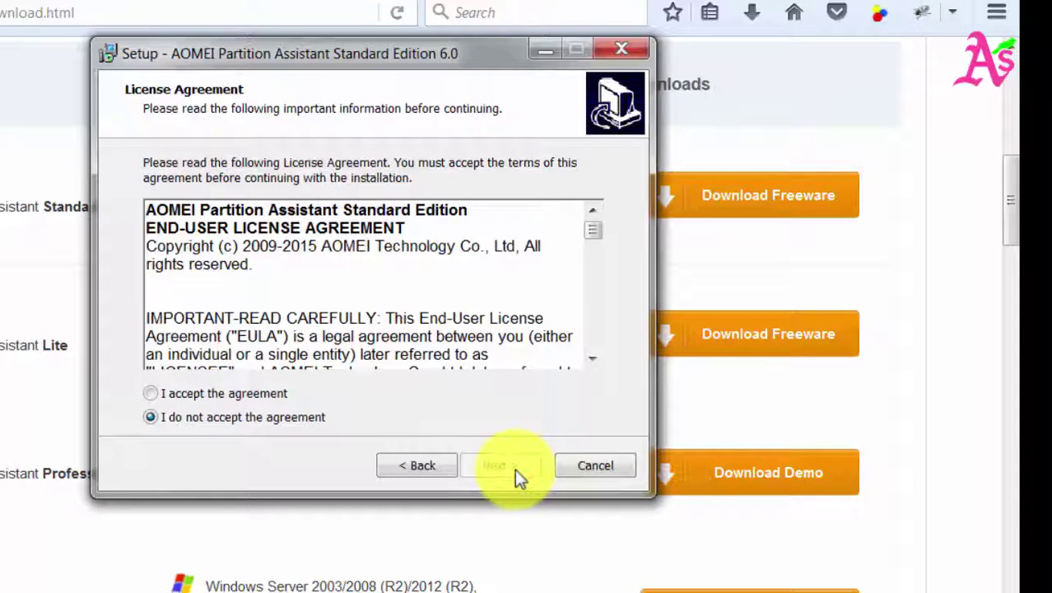
left_click(229, 397)
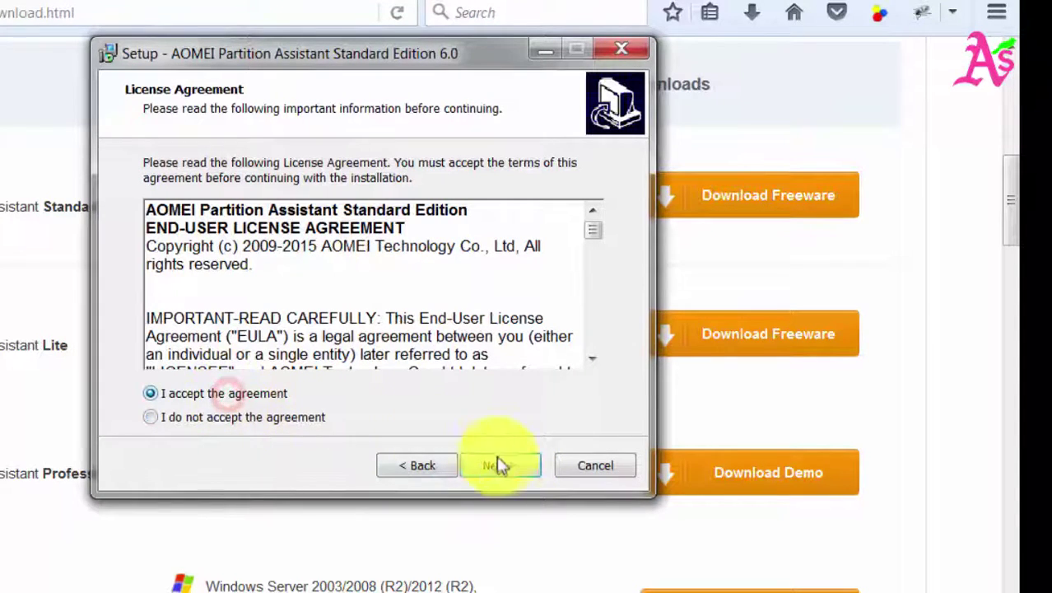
left_click(504, 467)
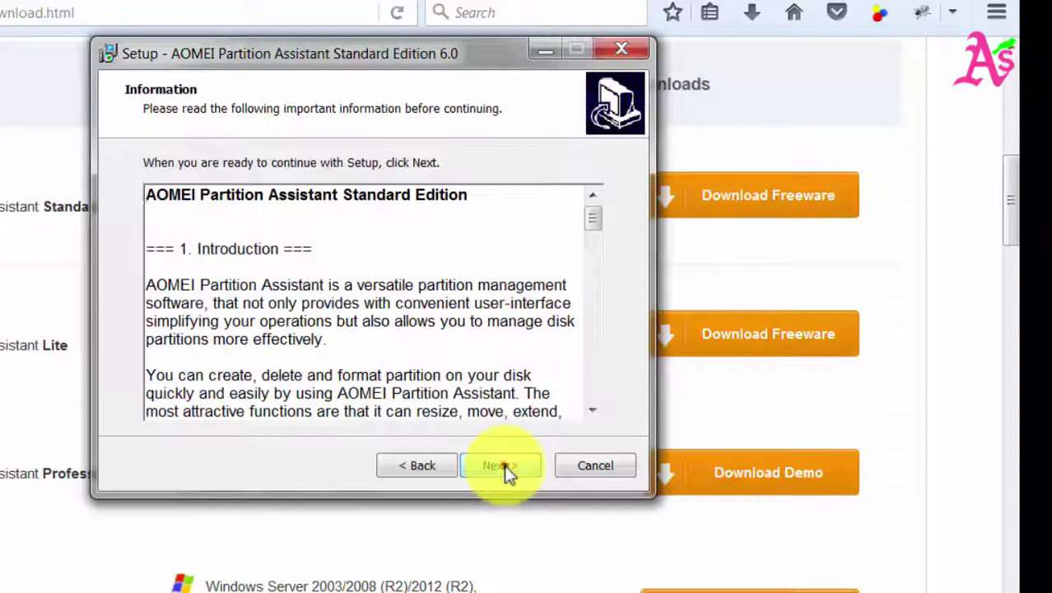
Install the program with the default folders and a desktop icon, and finish setup with the option to run the program
left_click(504, 465)
left_click(504, 467)
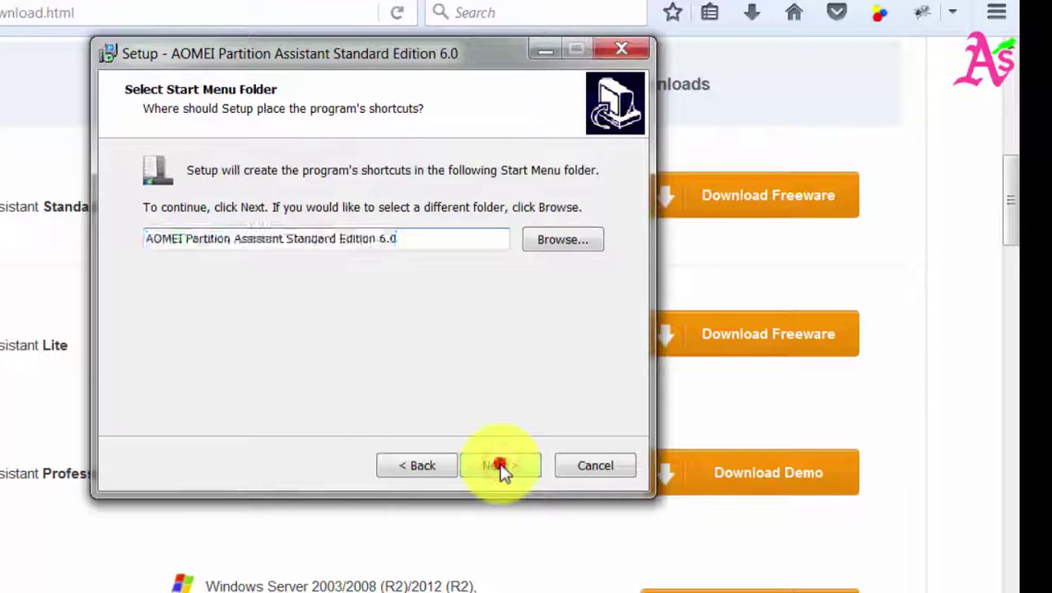
left_click(504, 467)
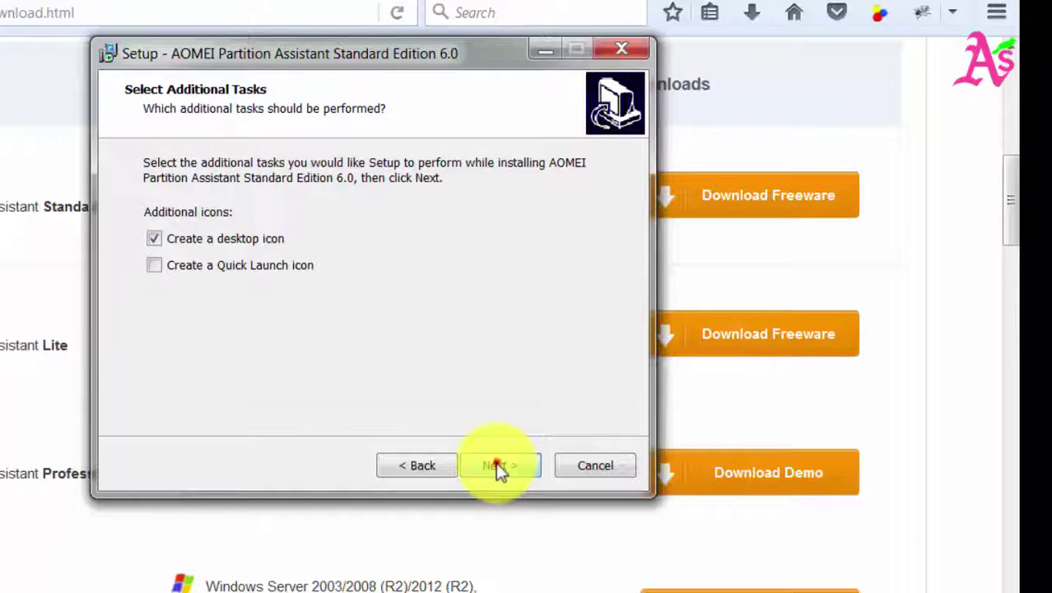
left_click(498, 465)
left_click(497, 466)
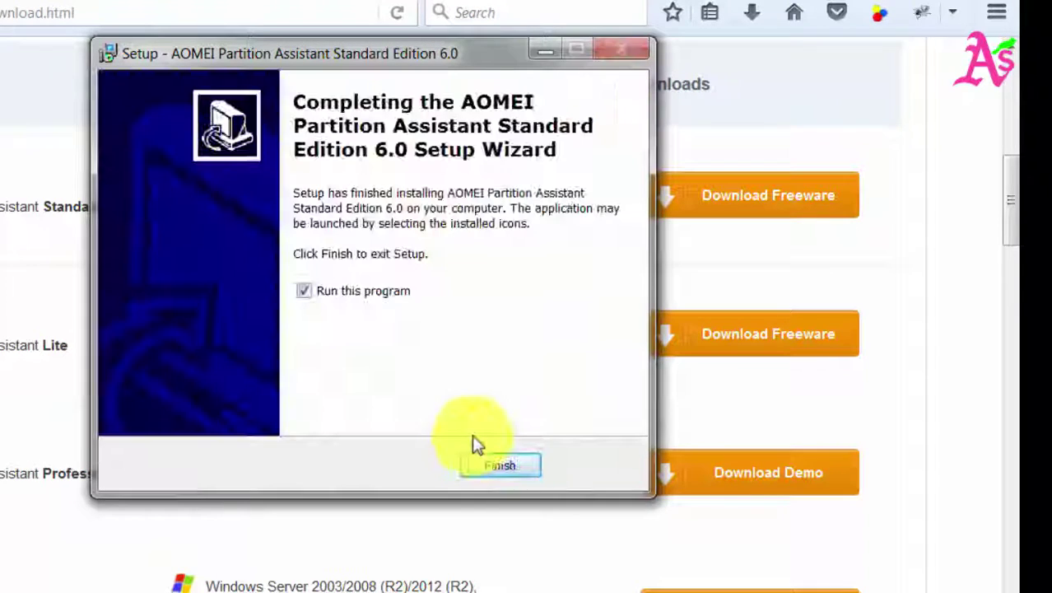
left_click(500, 464)
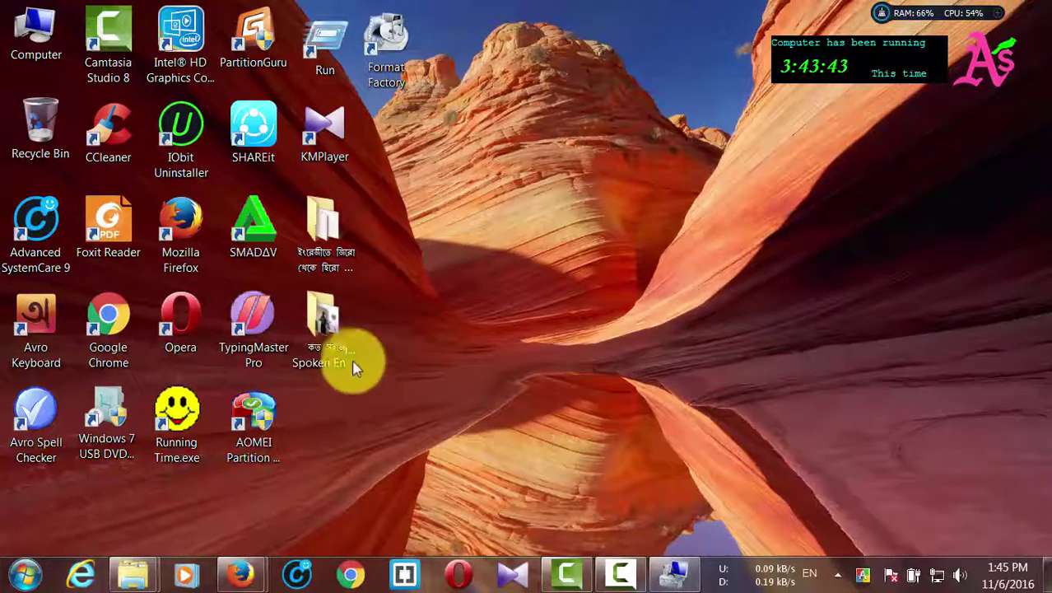
Launch AOMEI Partition Assistant and queue a merge of partitions C: and G: on Disk 1 with C: as the target
left_click(260, 423)
double_click(260, 423)
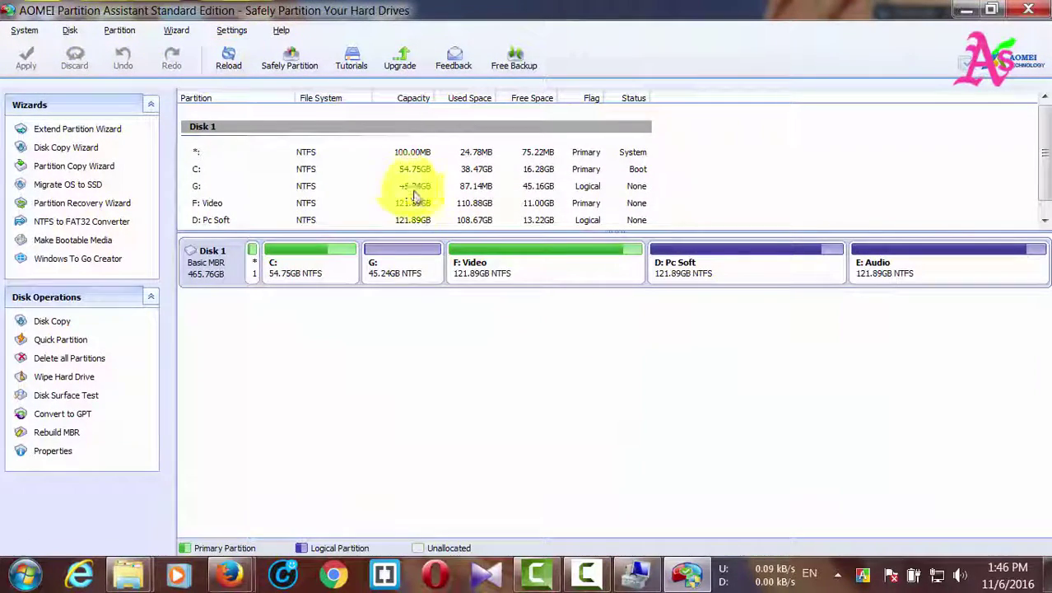
left_click(390, 266)
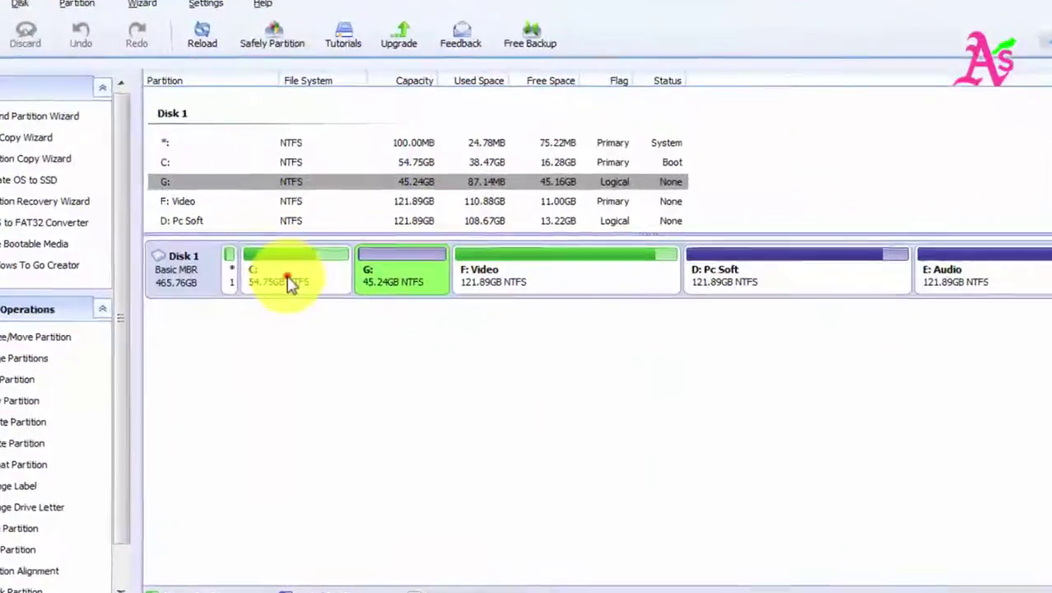
left_click(297, 265)
right_click(249, 284)
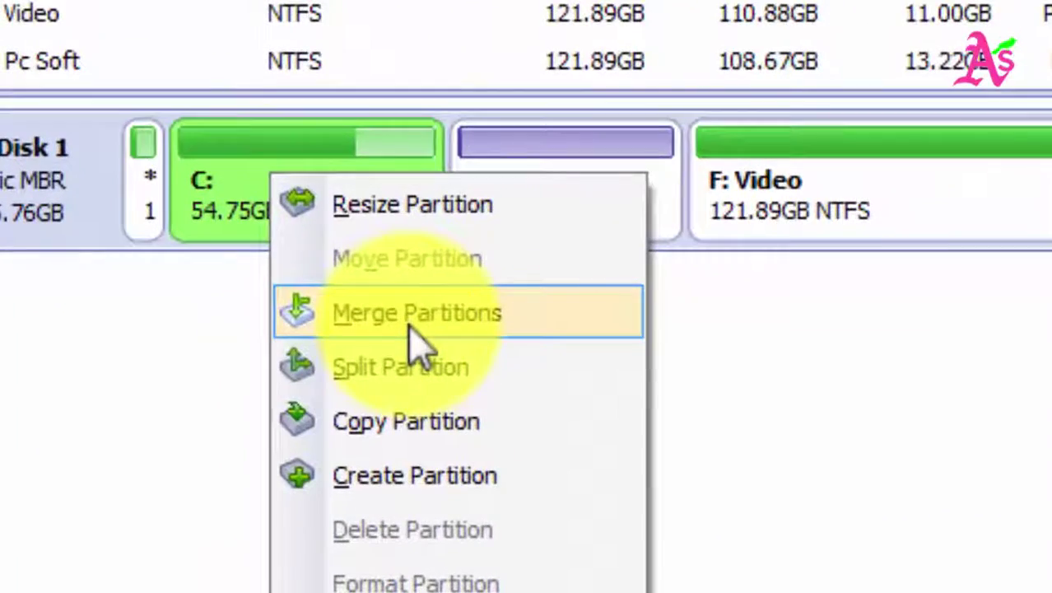
left_click(410, 322)
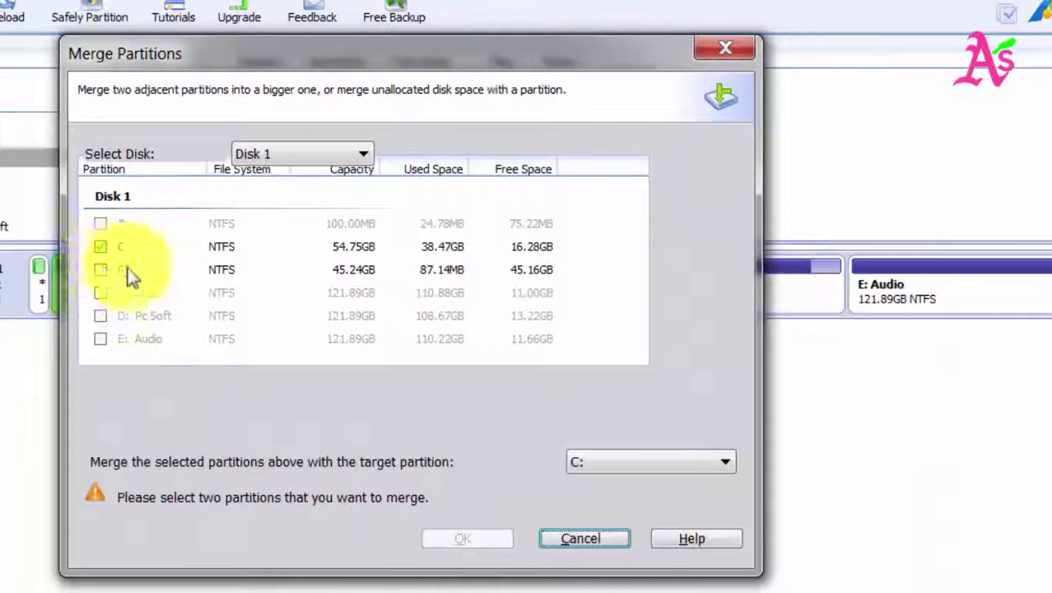
left_click(100, 270)
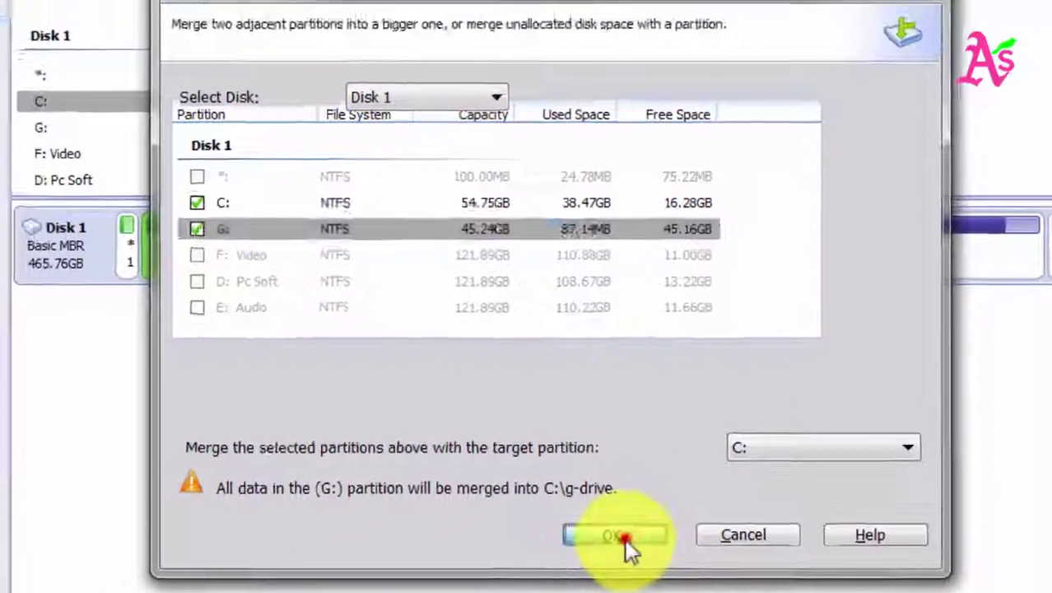
left_click(591, 533)
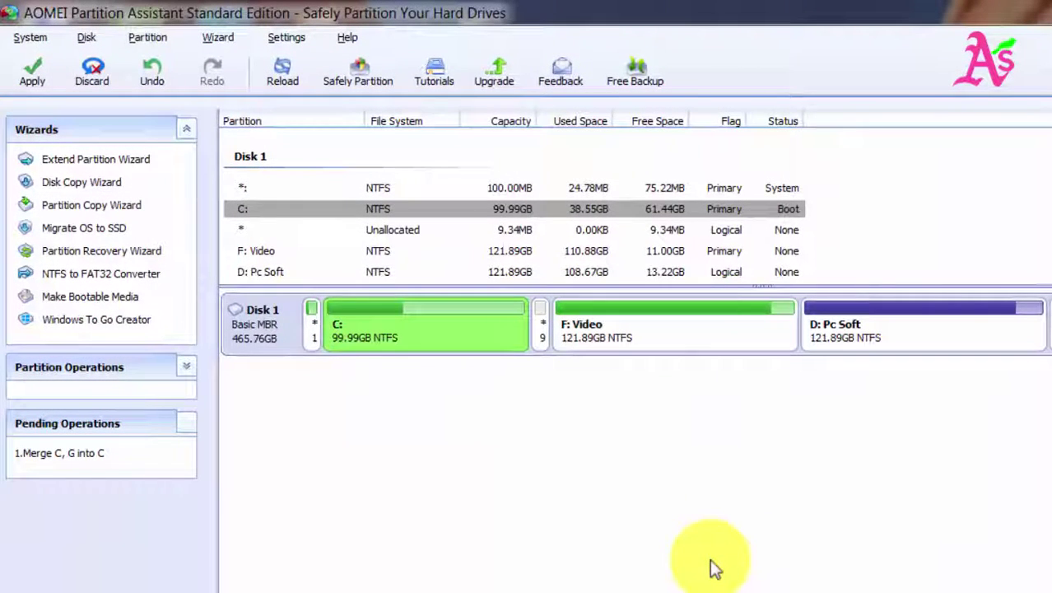
Apply the pending merge of C: and G: with the partition check before execution, confirm the start and move the progress window aside
left_click(33, 74)
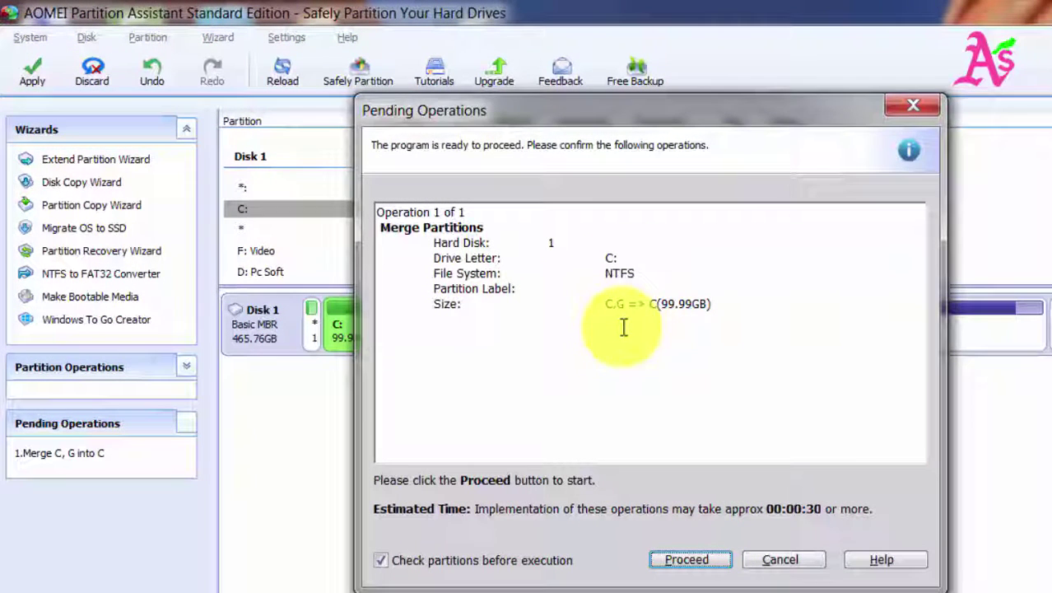
left_click(686, 561)
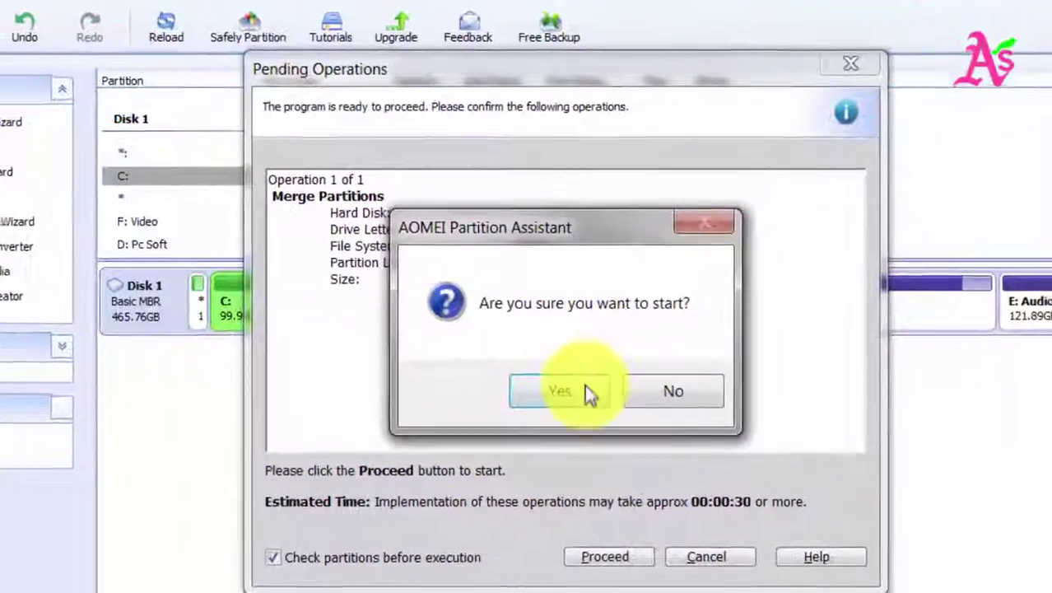
left_click(644, 407)
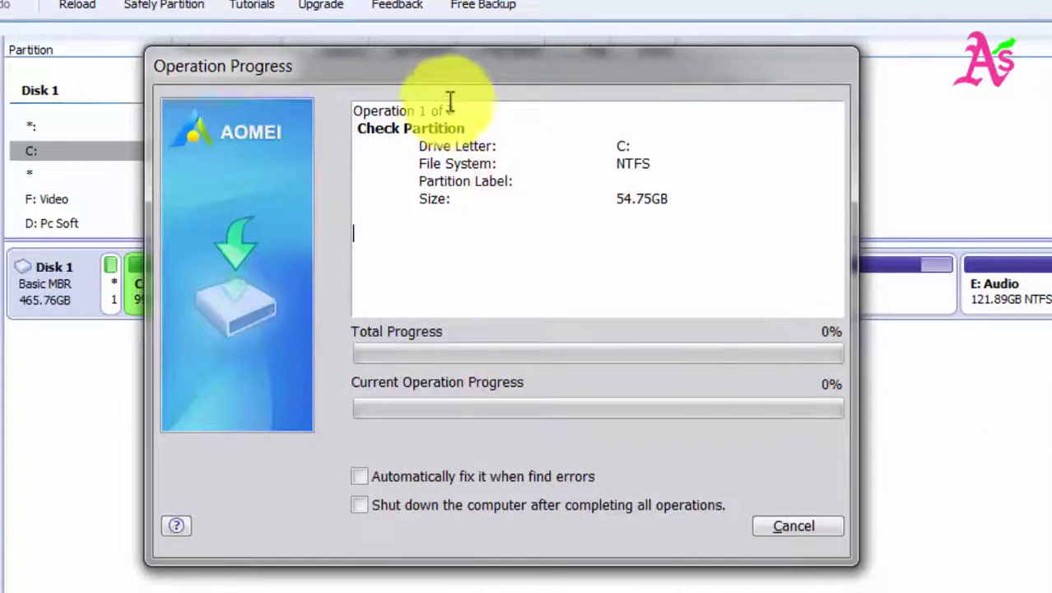
left_click_drag(434, 66, 401, 8)
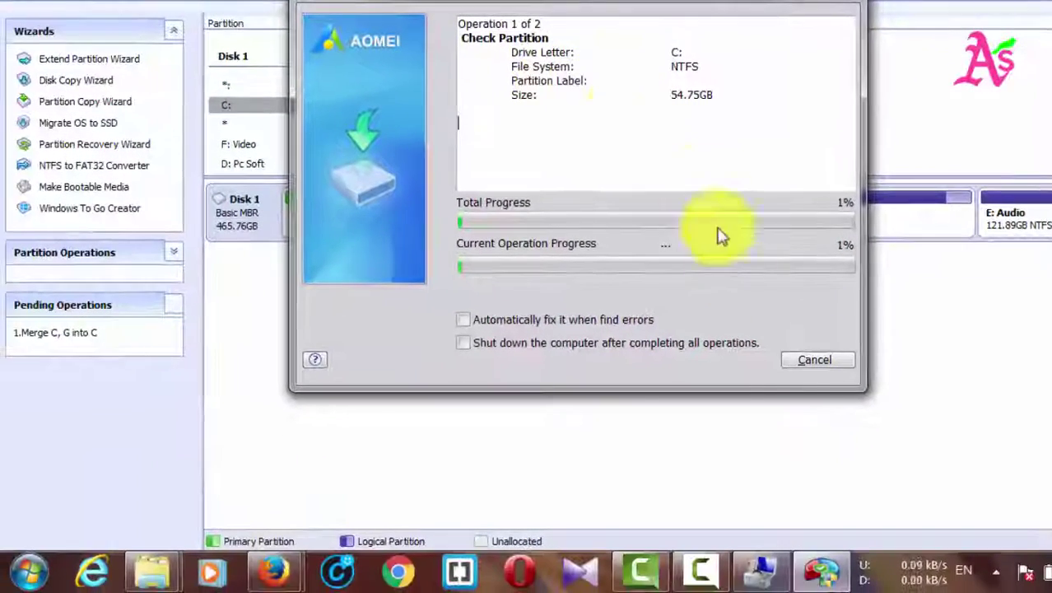
Examine the sizes and free space of drives C: and G: in the Computer window, then minimize it
mouse_move(152, 572)
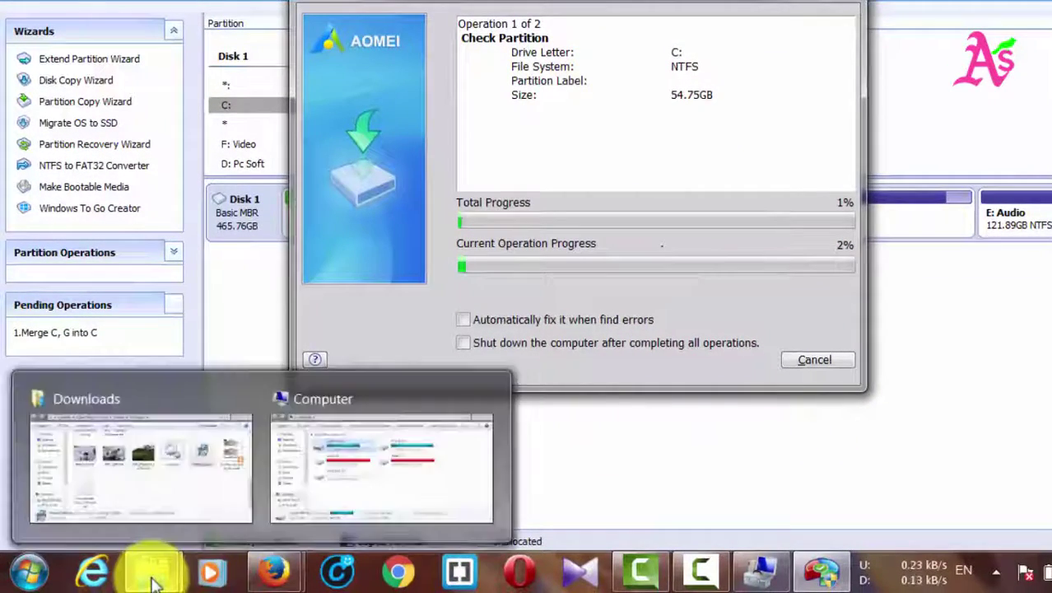
left_click(336, 405)
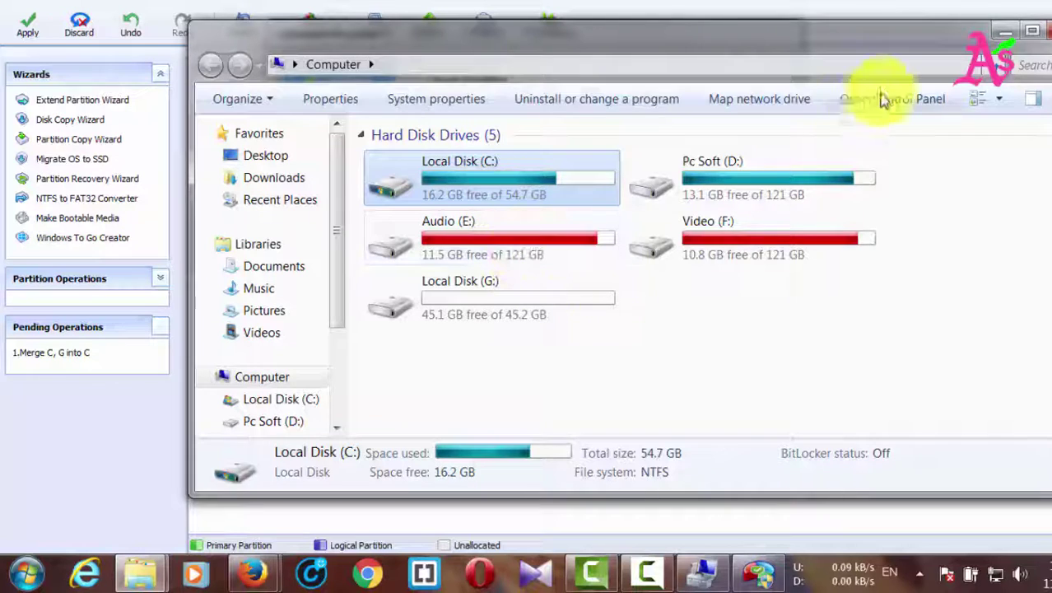
left_click(1010, 33)
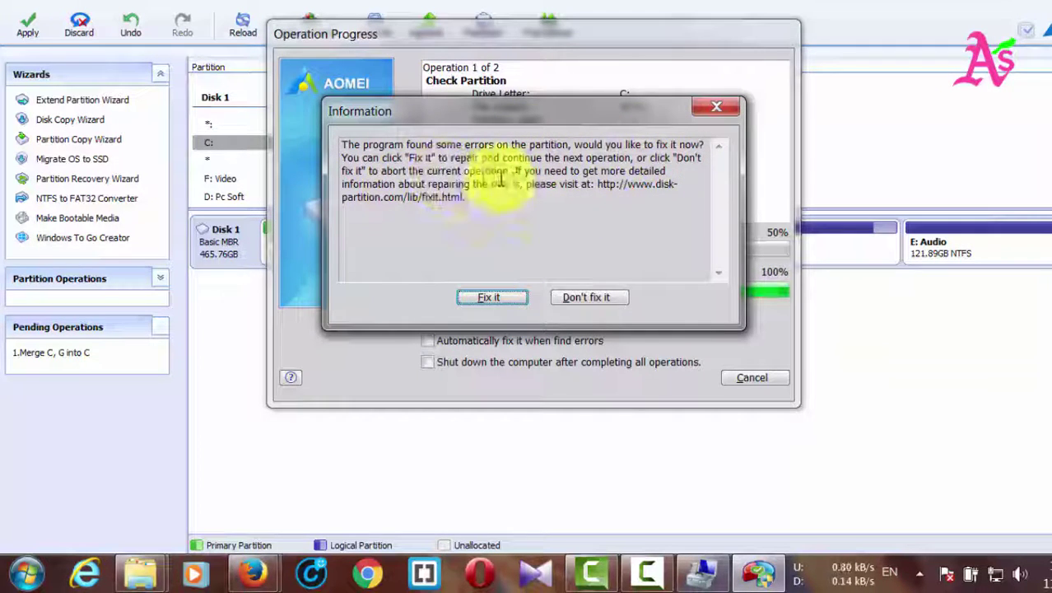
Have the partition errors fixed so the merge of G: into C: continues, and dismiss the completion message
left_click(498, 298)
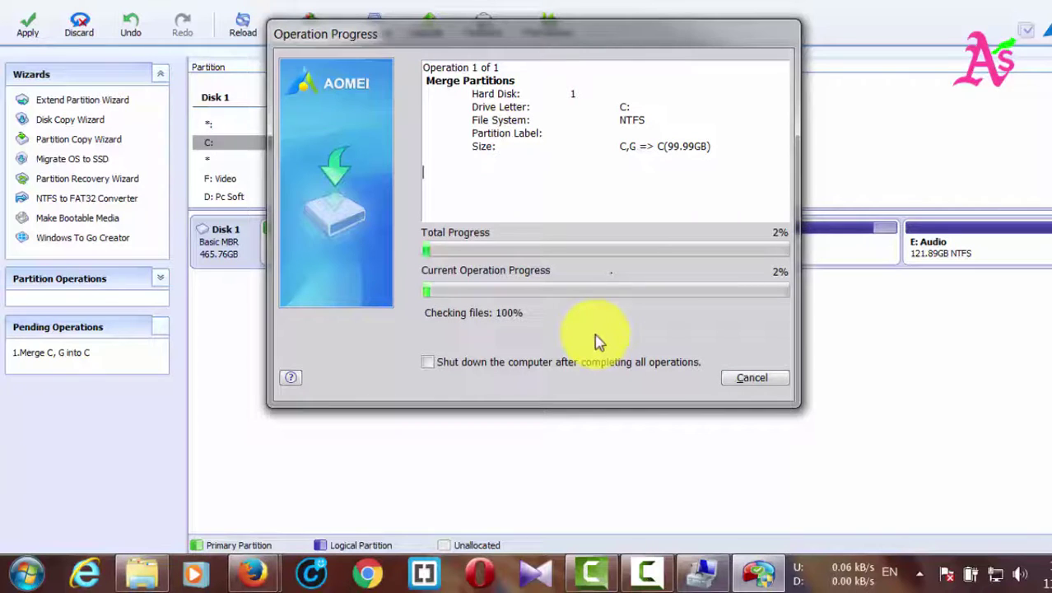
left_click_drag(533, 35, 576, 35)
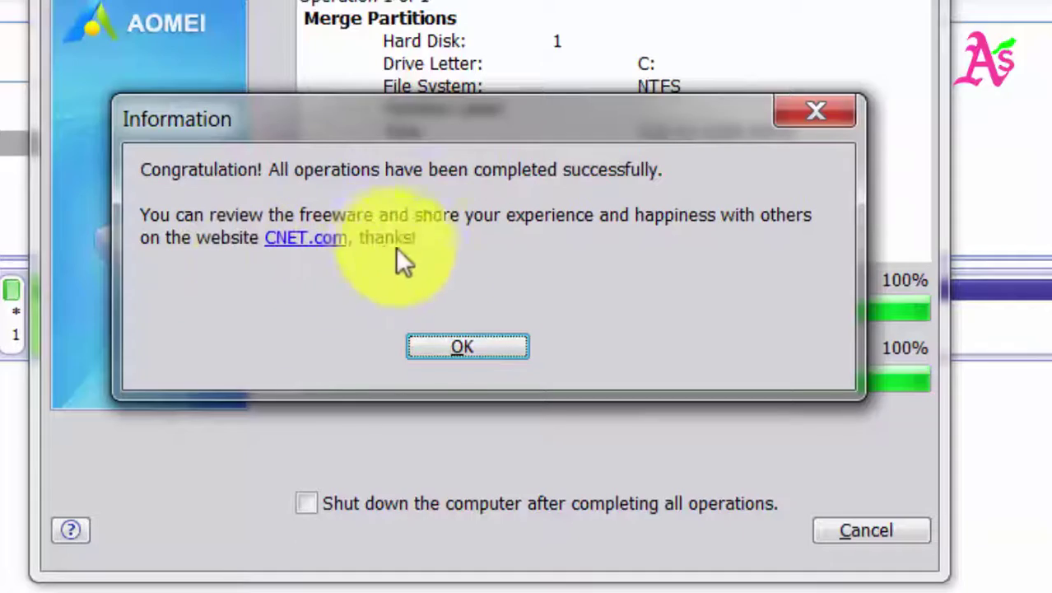
left_click(461, 350)
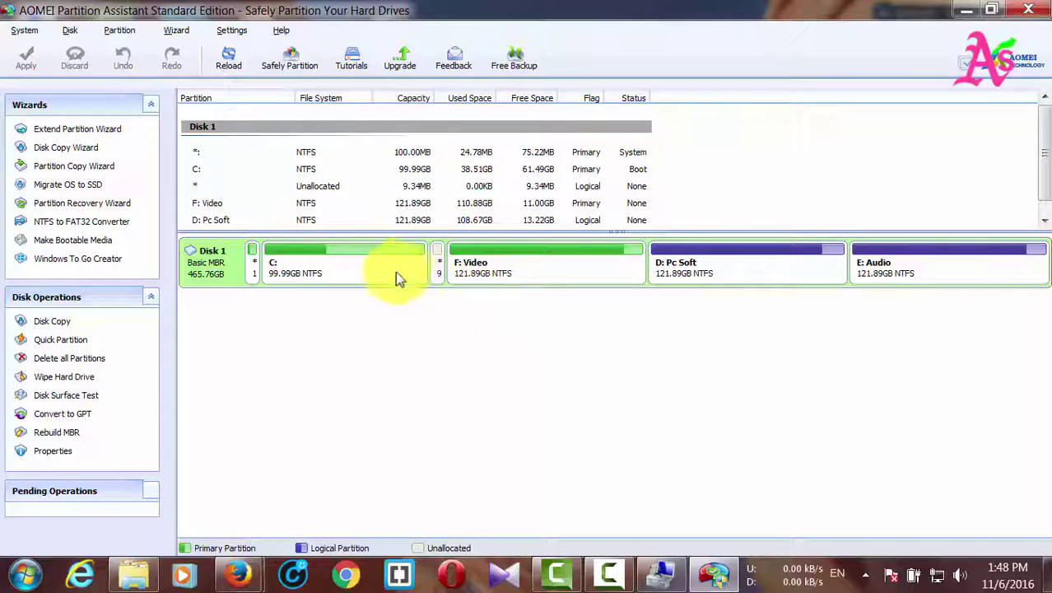
Minimize AOMEI Partition Assistant and refresh the desktop
left_click(965, 8)
right_click(623, 80)
left_click(667, 131)
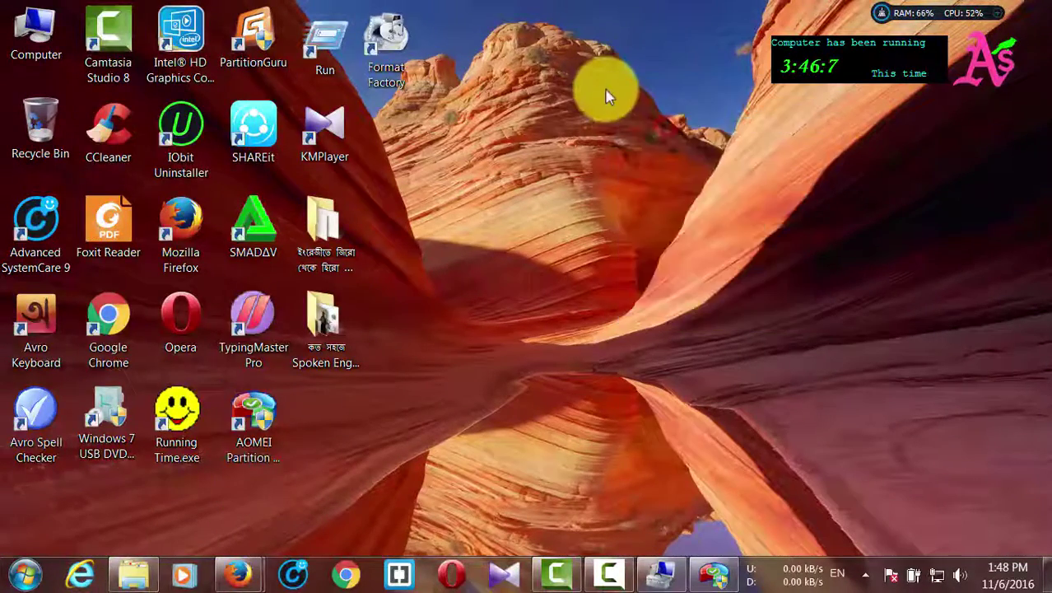
right_click(606, 89)
left_click(662, 139)
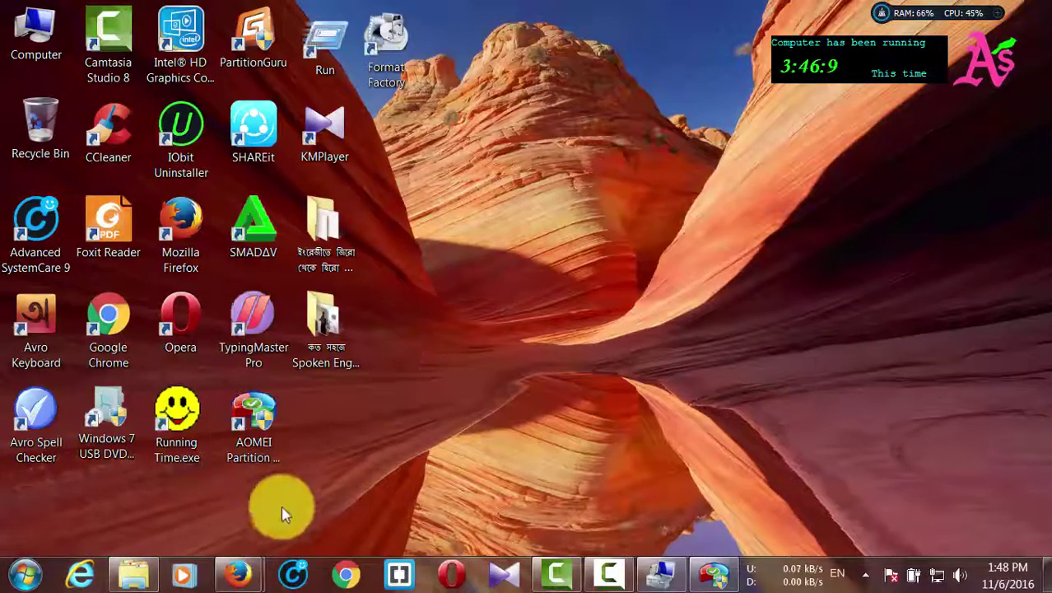
Bring up the Computer window, refresh the drive list, check the capacity and free space of C:, and close the window
left_click(132, 574)
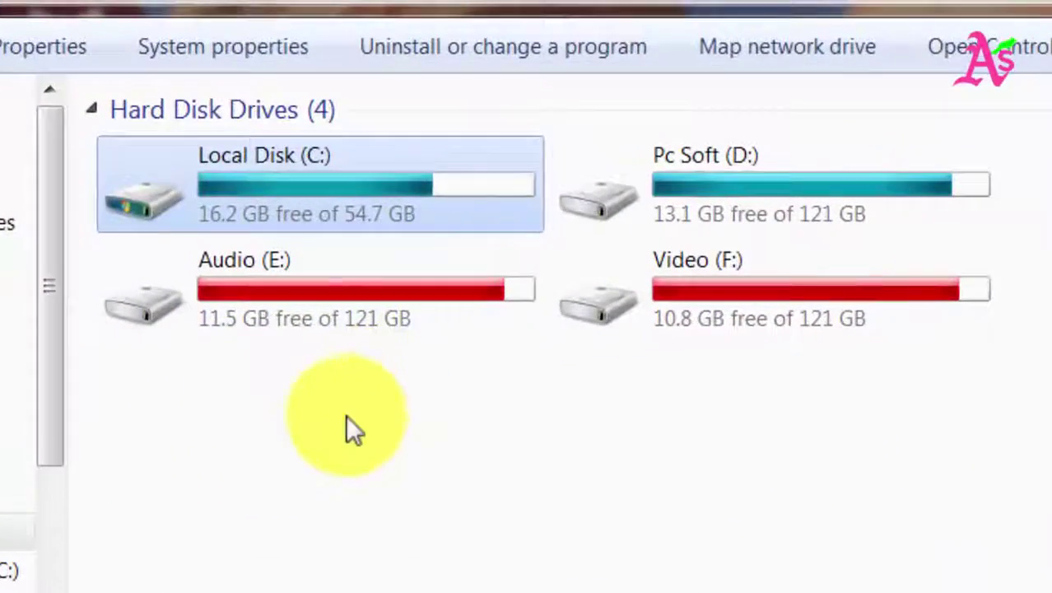
right_click(464, 335)
left_click(434, 548)
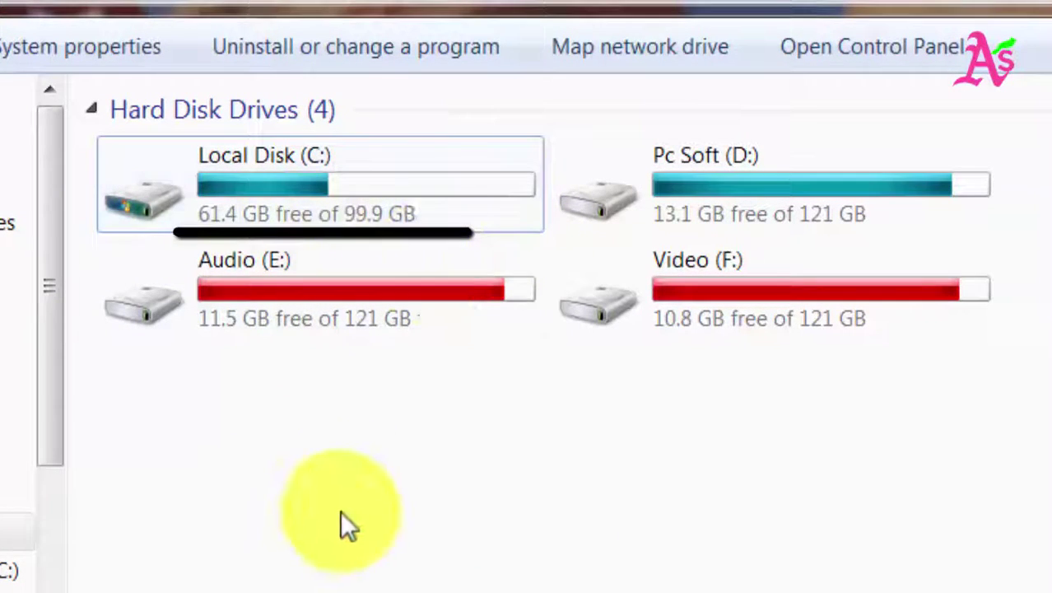
right_click(319, 426)
left_click(410, 553)
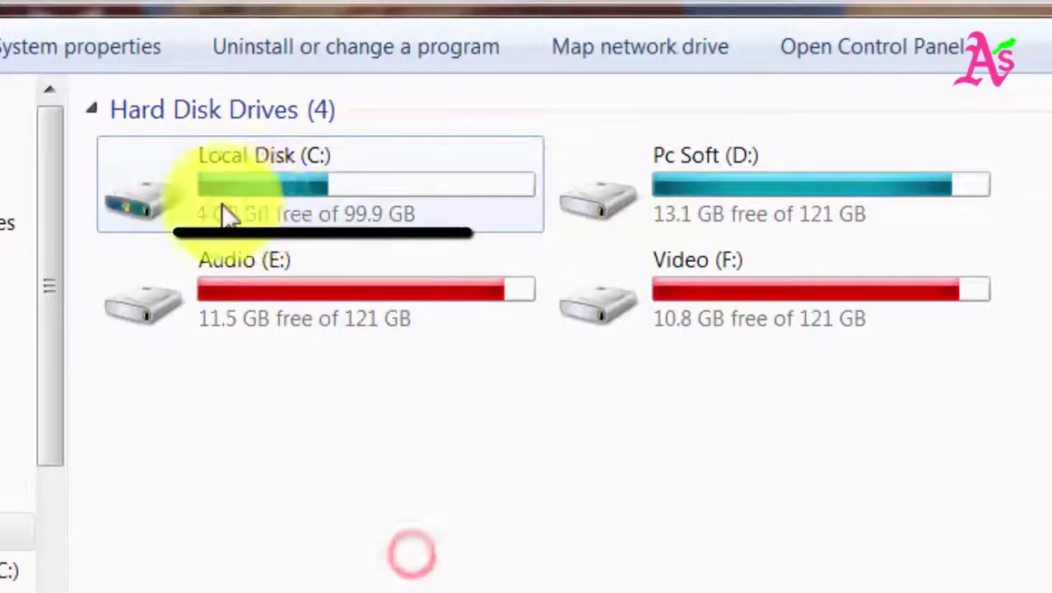
right_click(351, 467)
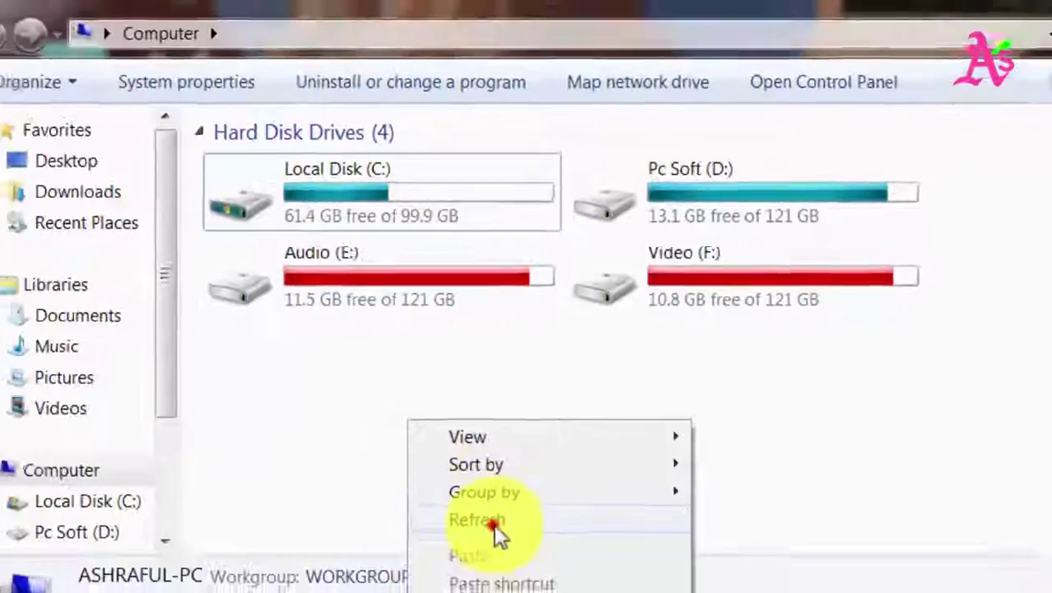
left_click(492, 527)
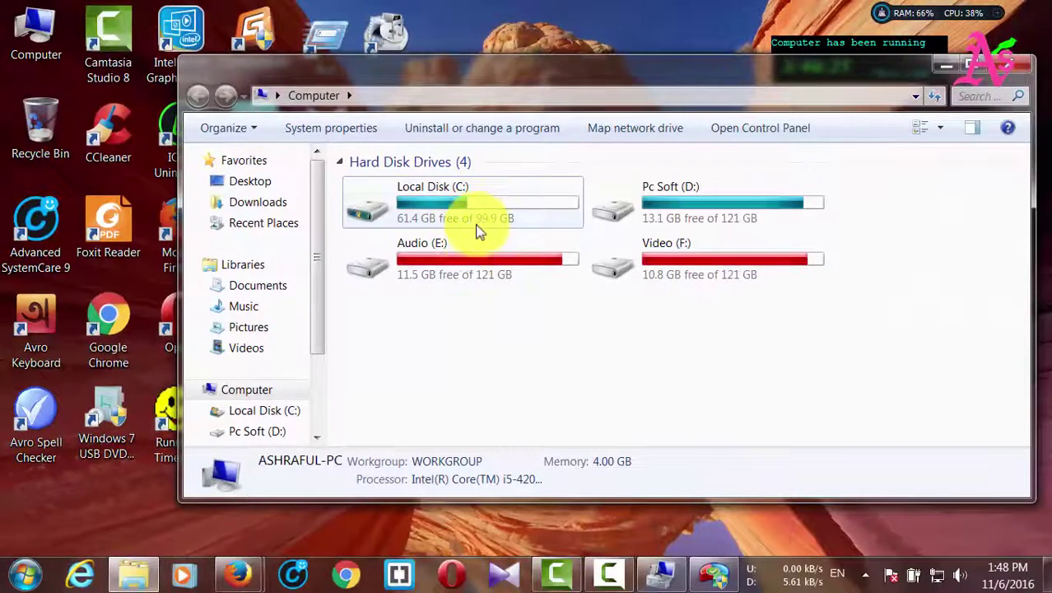
key("alt+F4")
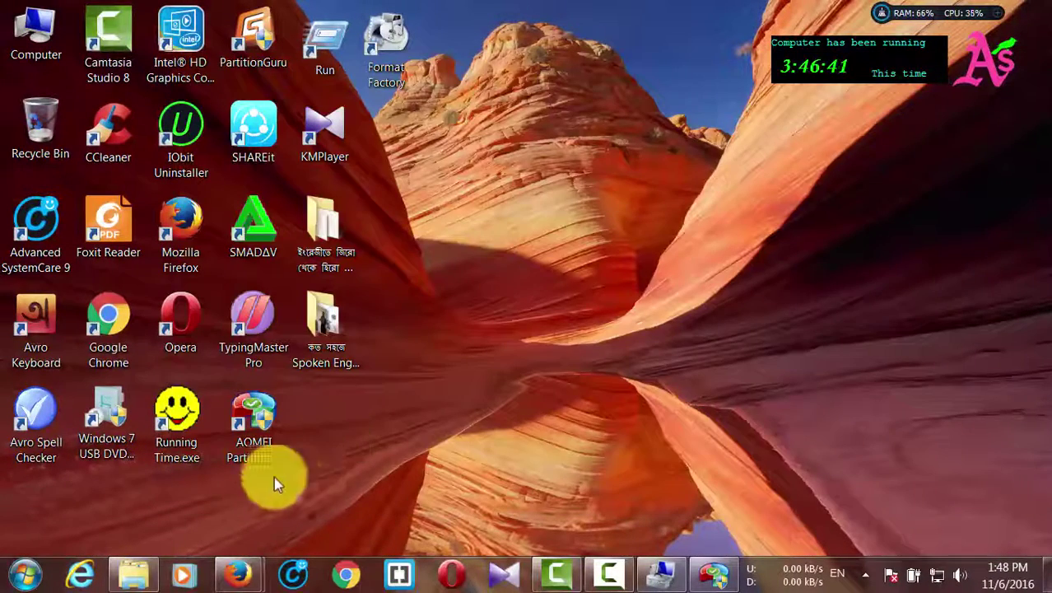